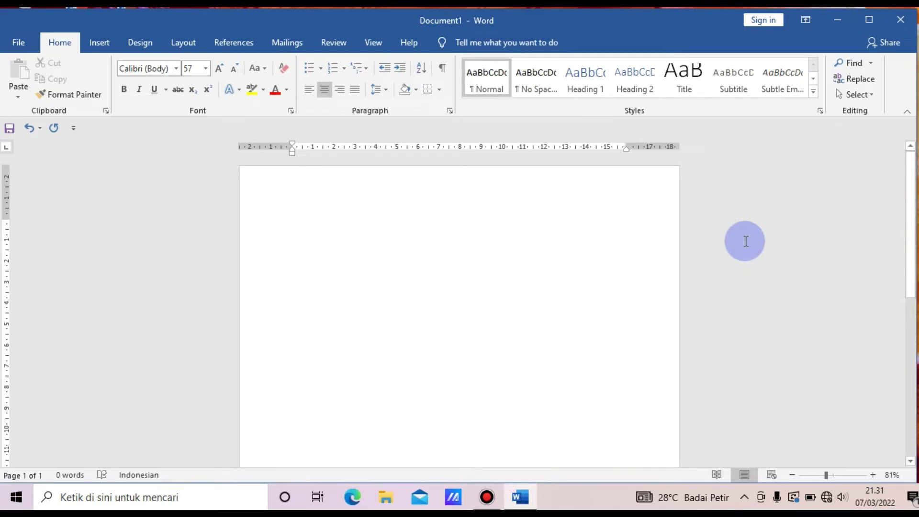
# Type 'Gayamaja Channel', briefly replace it with 'Like Komen dan Subscribe', then retype 'Gayamaja Channel'
pyautogui.write('Gayamaja ')
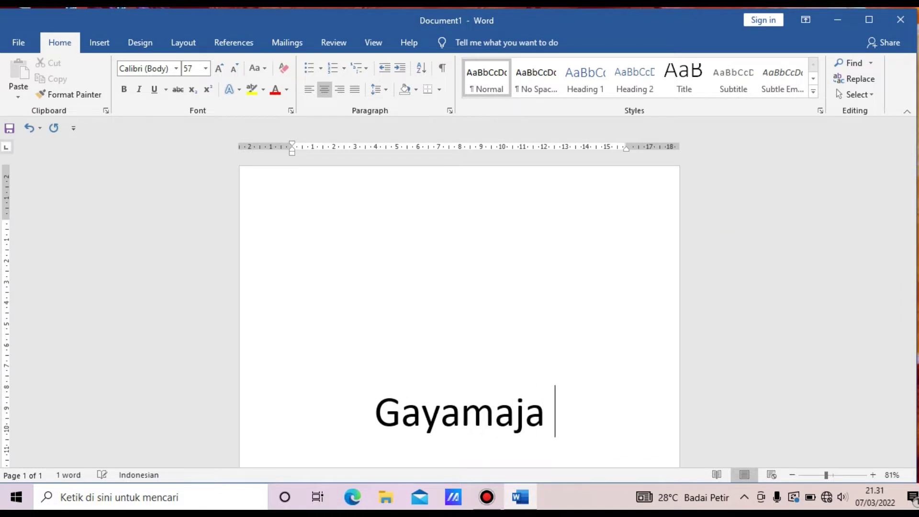
pyautogui.write('Channel')
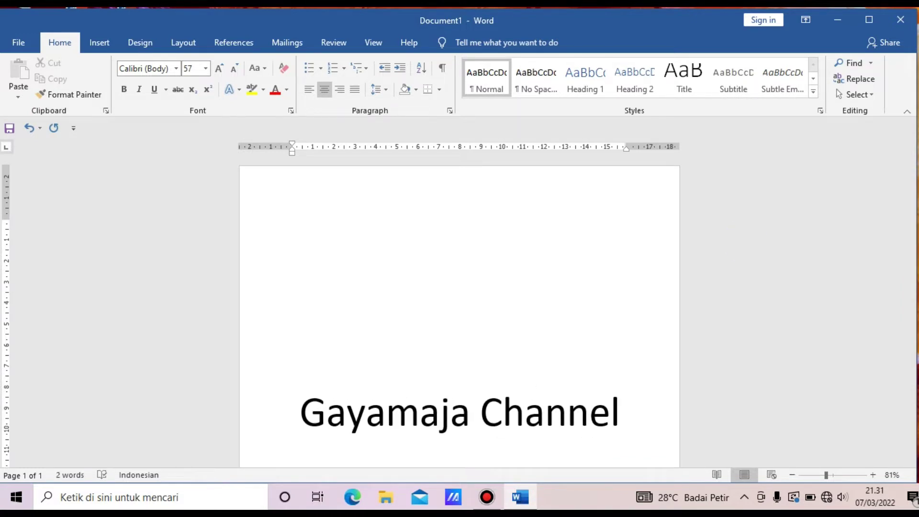
pyautogui.hotkey('ctrl', 'shift', 'Left')
pyautogui.hotkey('ctrl', 'a')
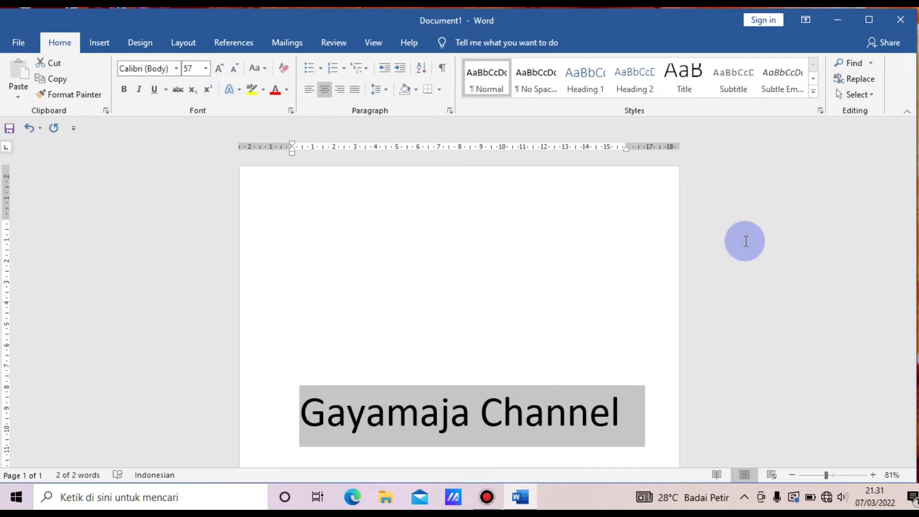
pyautogui.write('Like Komen d')
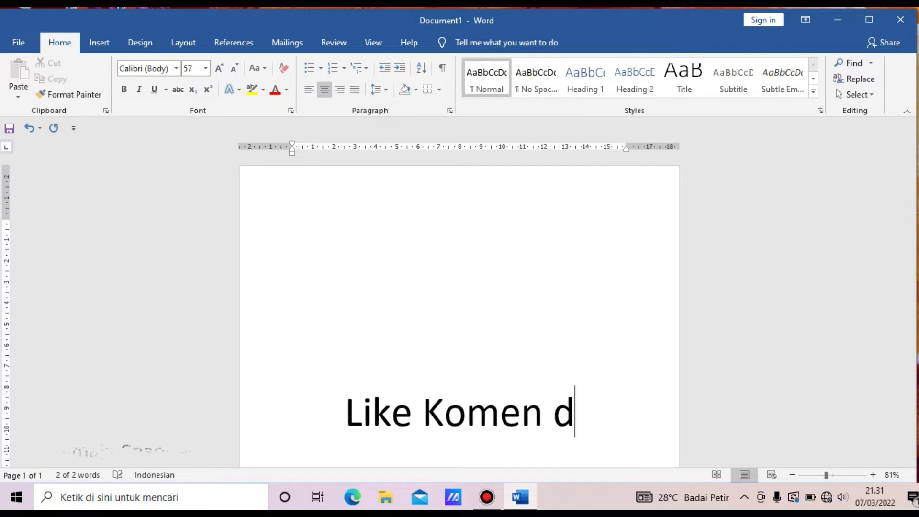
pyautogui.write('an Subscribe')
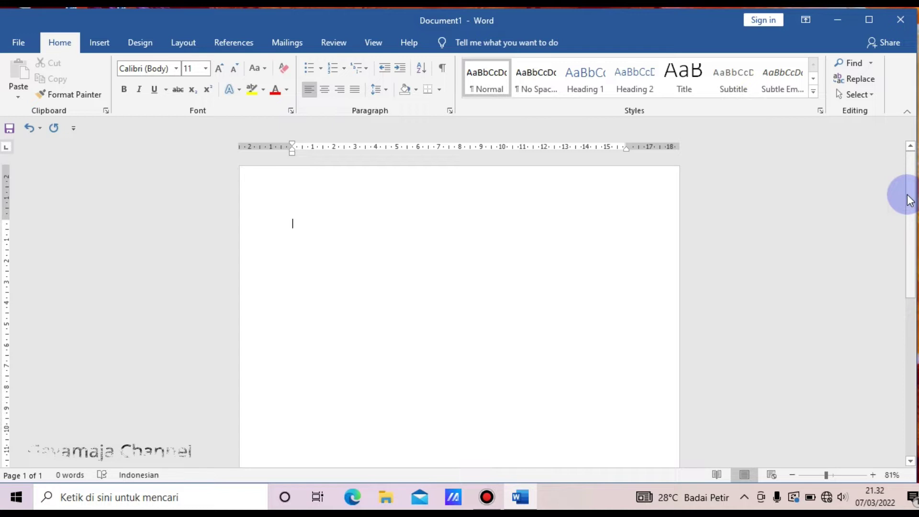
pyautogui.write('G')
pyautogui.write('ayamaja ')
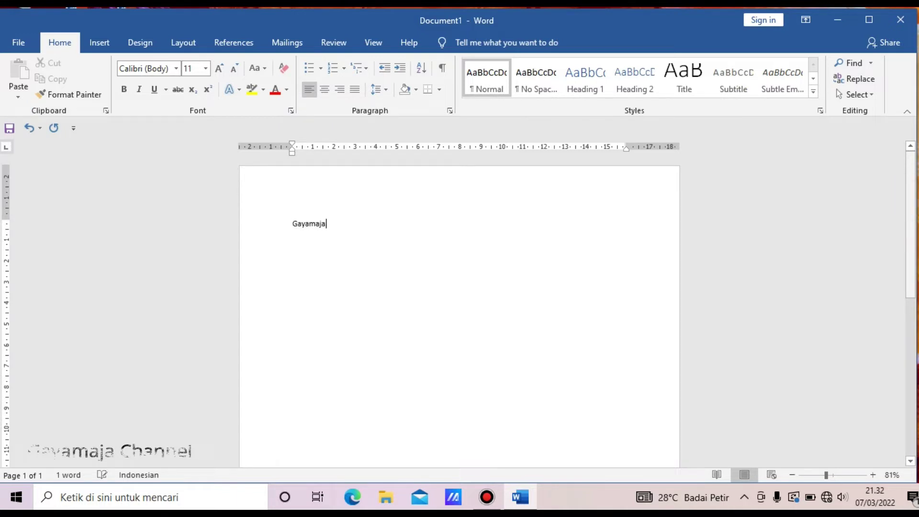
pyautogui.write('Channel')
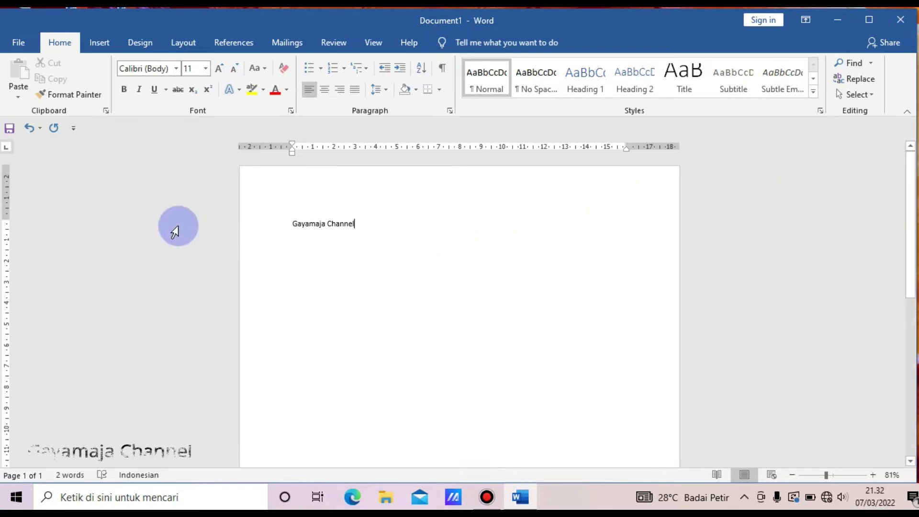
# Point the Save As dialog at the New Volume (E:) drive
pyautogui.click(21, 42)
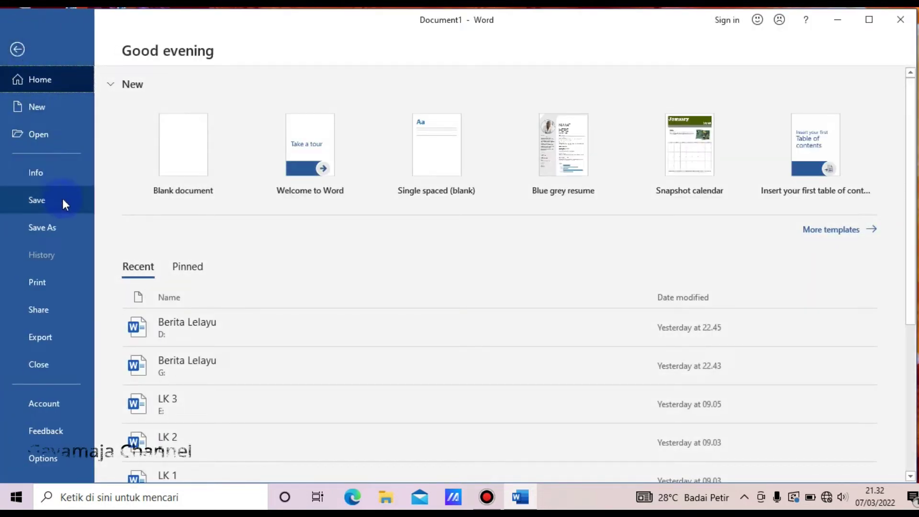
pyautogui.click(63, 203)
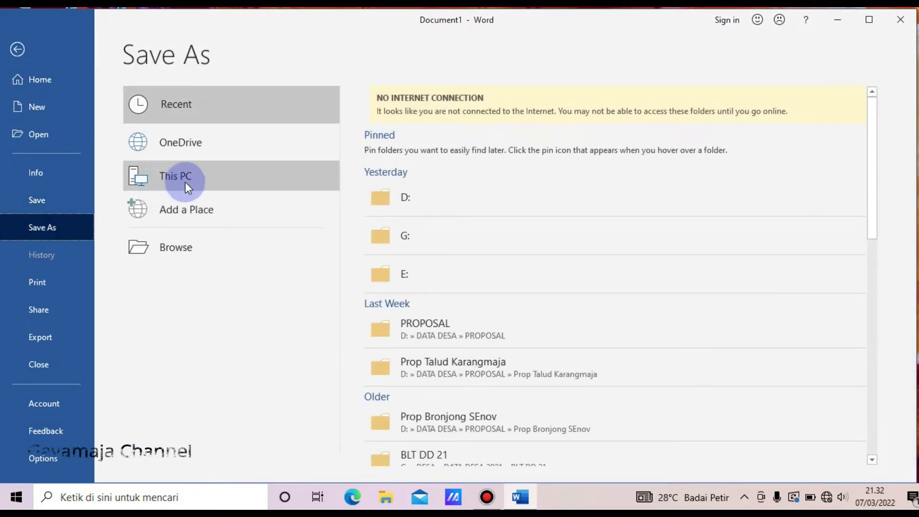
pyautogui.doubleClick(185, 183)
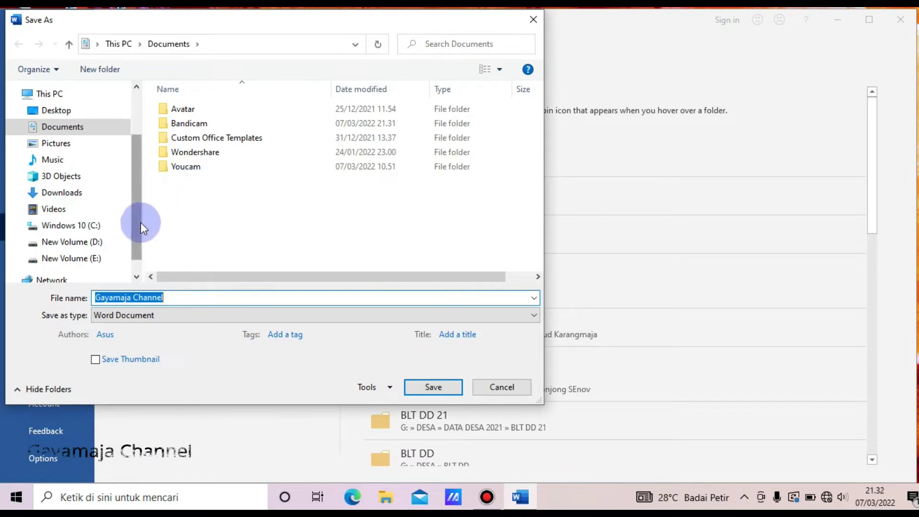
pyautogui.scroll(-1, 136, 242)
pyautogui.moveTo(137, 241); pyautogui.dragTo(137, 258)
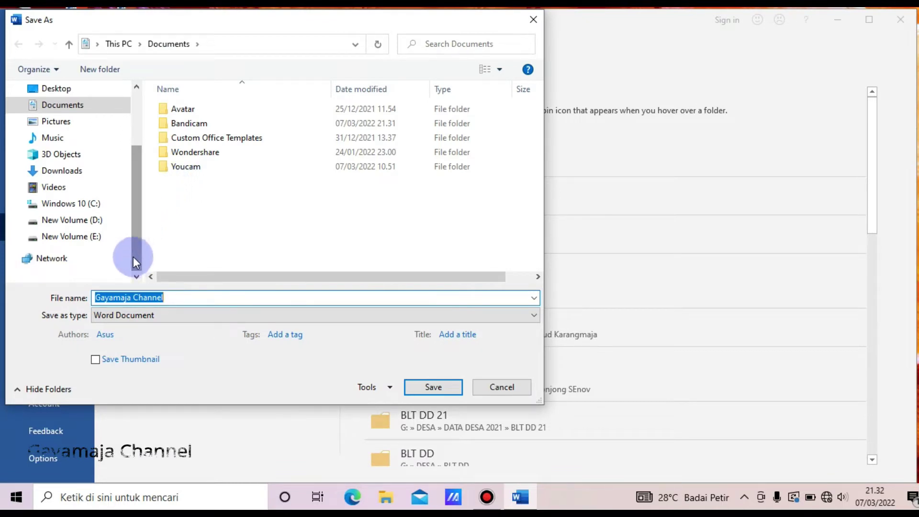
pyautogui.click(107, 237)
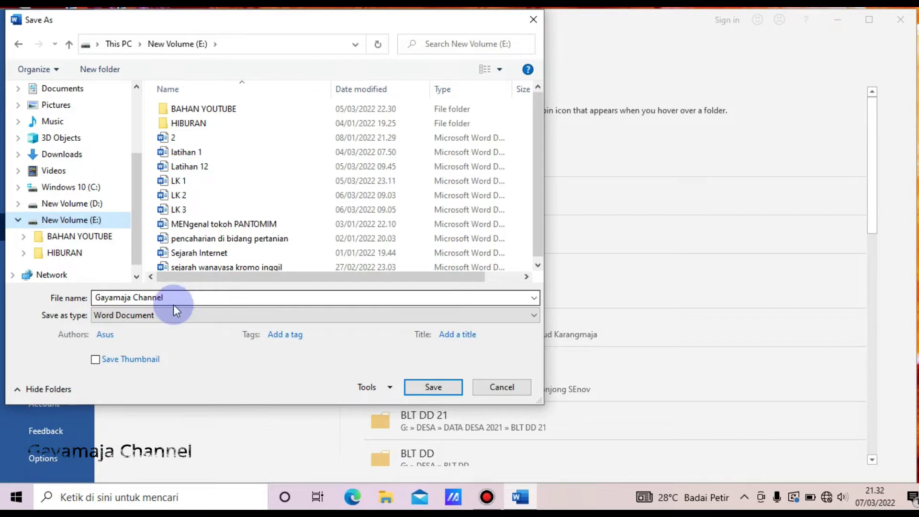
# Replace the file name 'Gayamaja Channel' with 'Word 1'
pyautogui.click(157, 297)
pyautogui.click(179, 300)
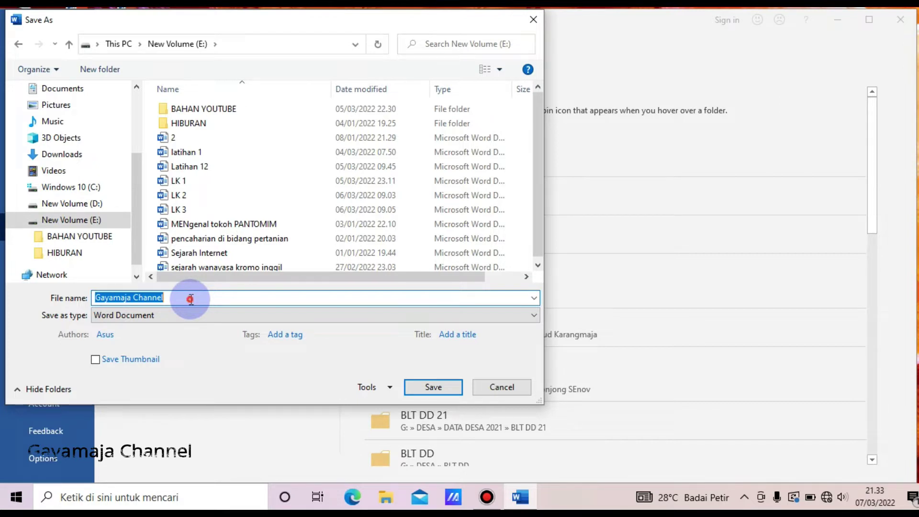
pyautogui.doubleClick(191, 299)
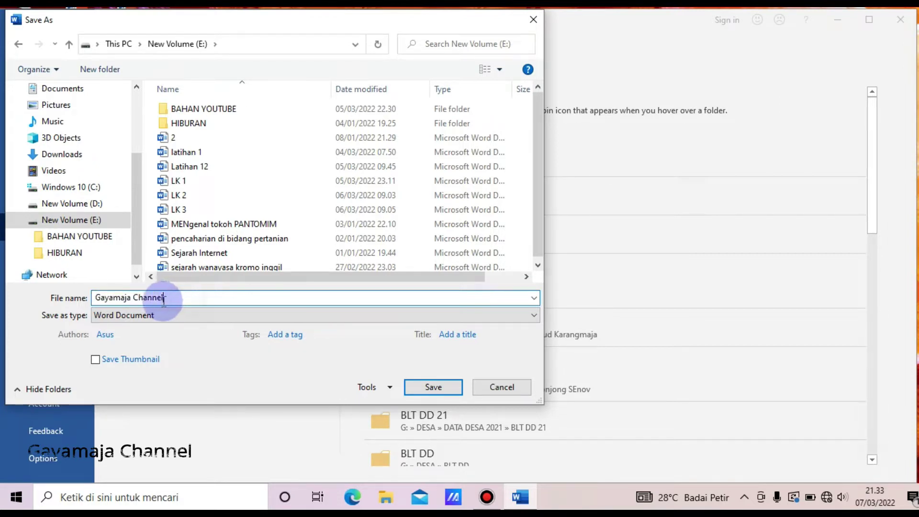
pyautogui.moveTo(175, 298); pyautogui.dragTo(95, 298)
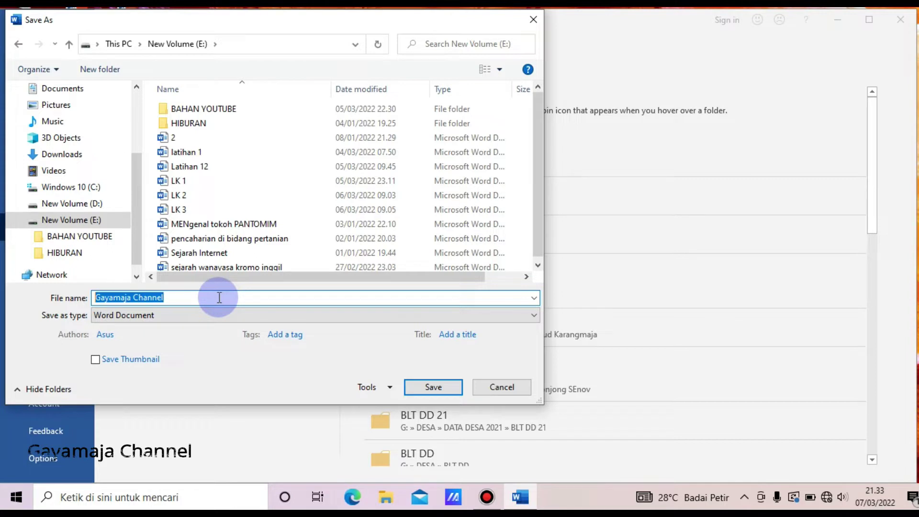
pyautogui.write('Wor')
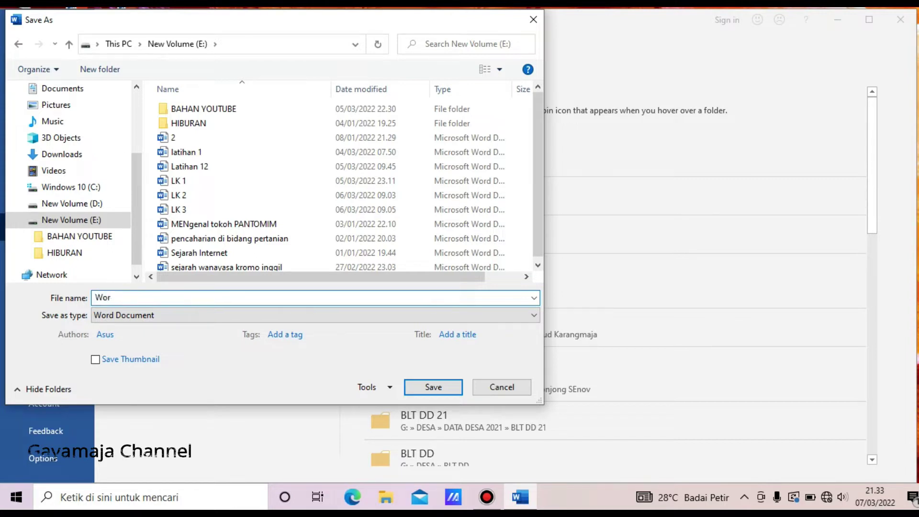
pyautogui.write('d 1')
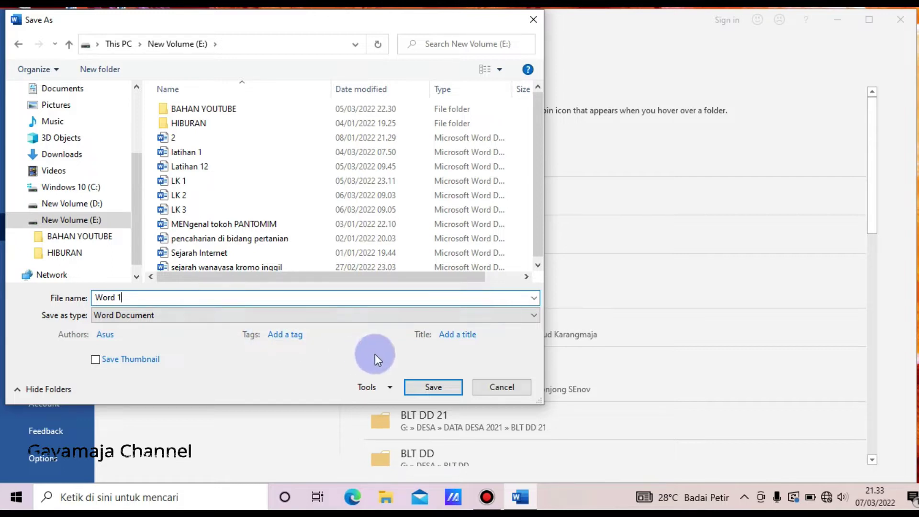
# Save the file as Word 1, then type 'Gayamaja Channel' into a new blank document
pyautogui.click(427, 386)
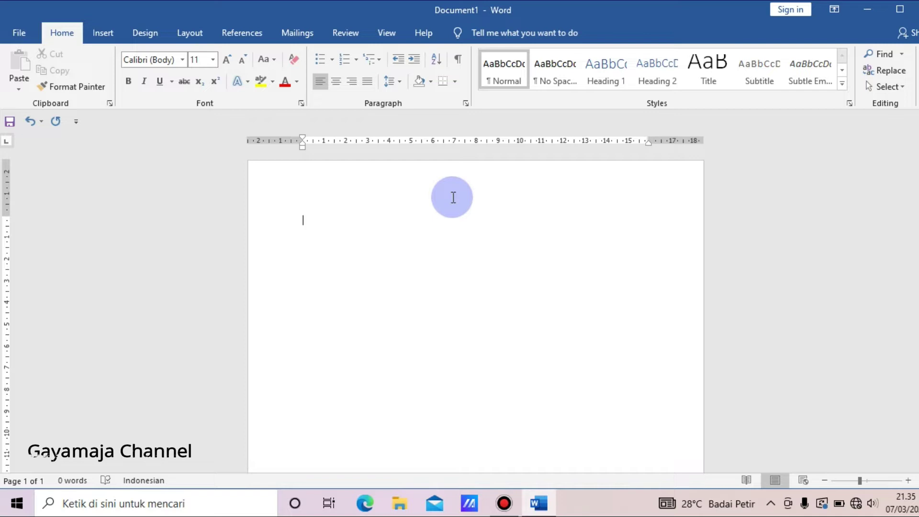
pyautogui.write('Gayamaja')
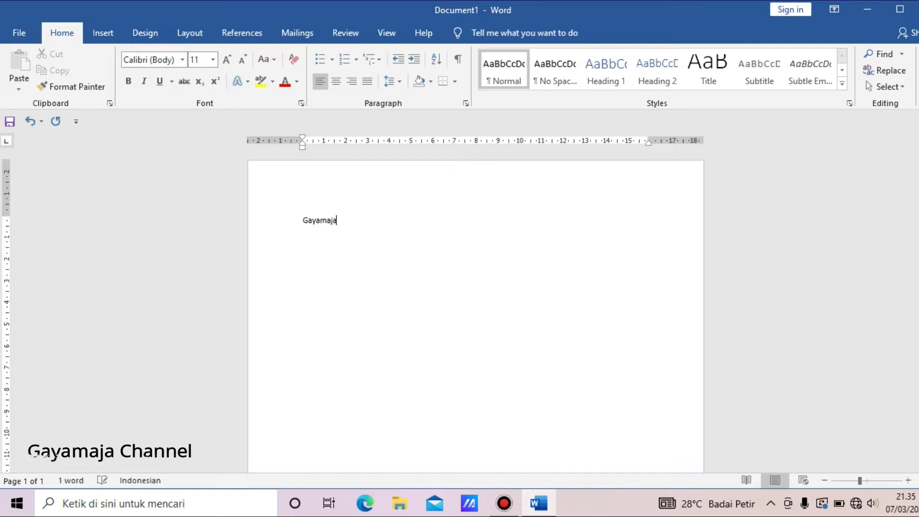
pyautogui.write(' Channe')
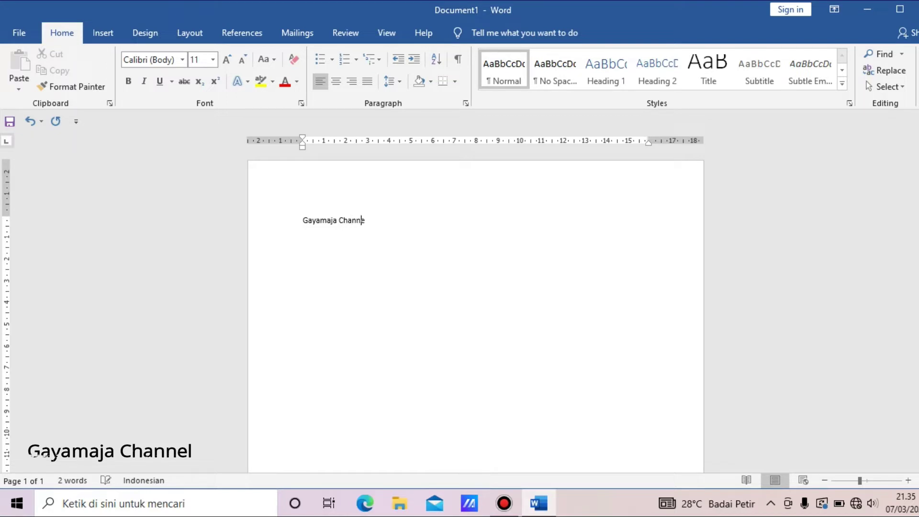
pyautogui.write('l')
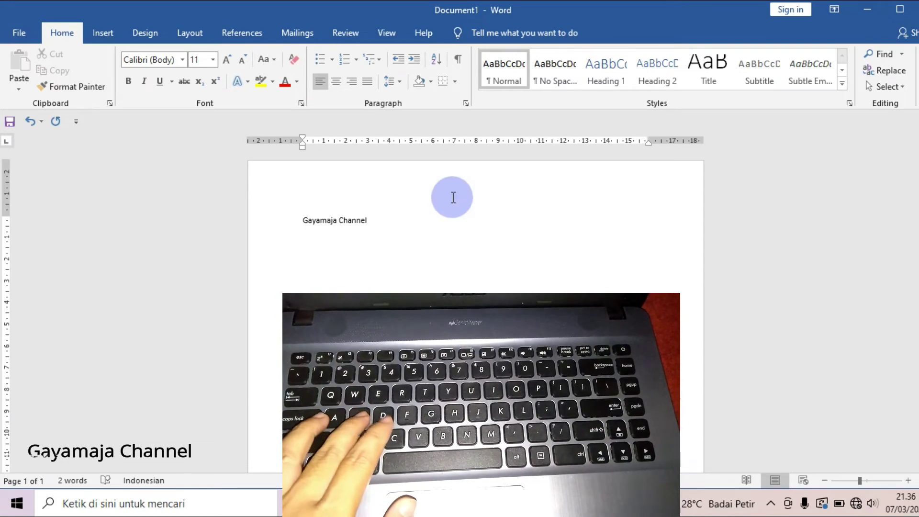
# Save the new document as 'Work 1' in the Documents folder
pyautogui.hotkey('ctrl', 's')
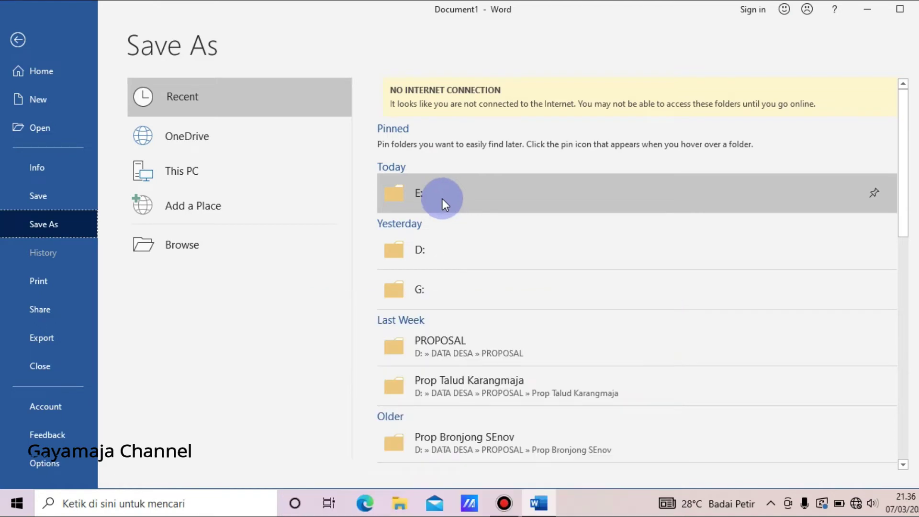
pyautogui.click(75, 197)
pyautogui.click(170, 172)
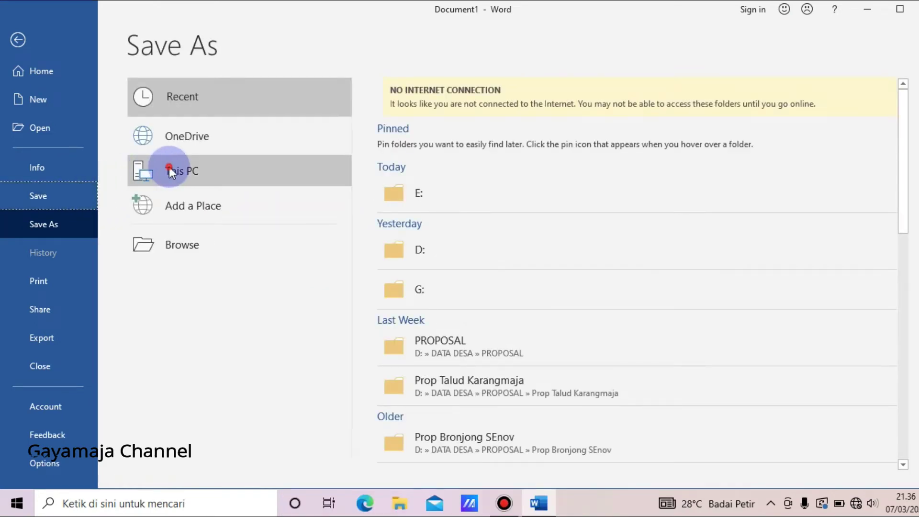
pyautogui.click(169, 171)
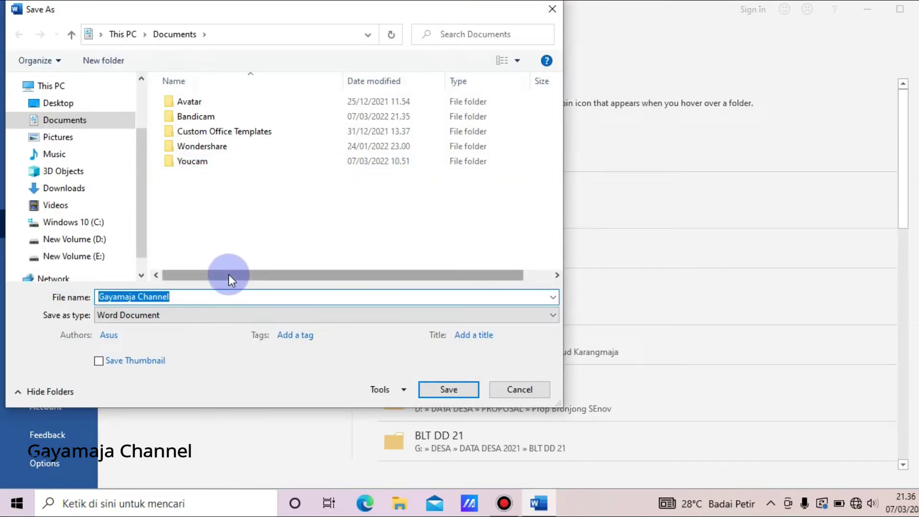
pyautogui.write('W')
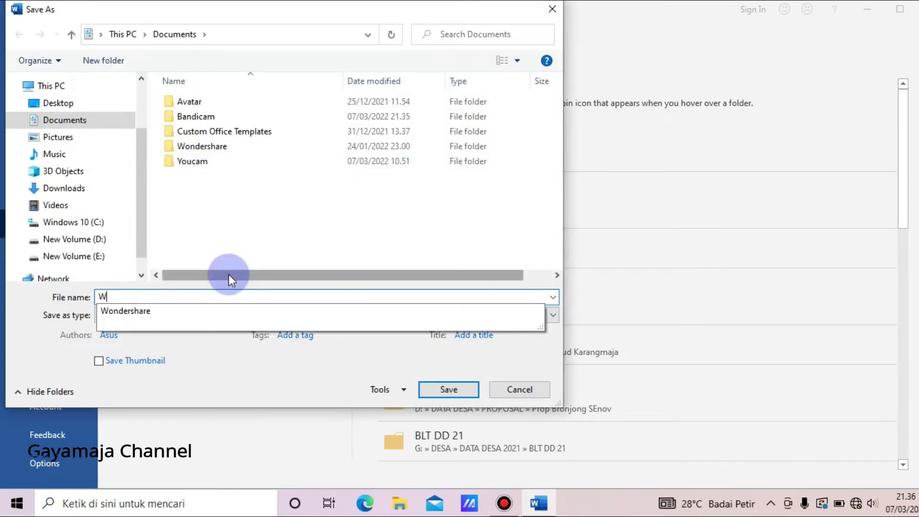
pyautogui.write('ork ')
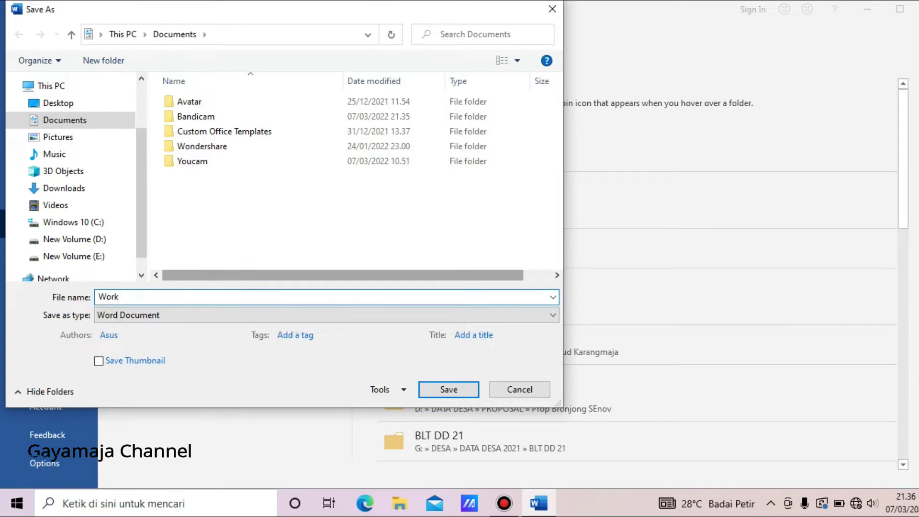
pyautogui.write('1')
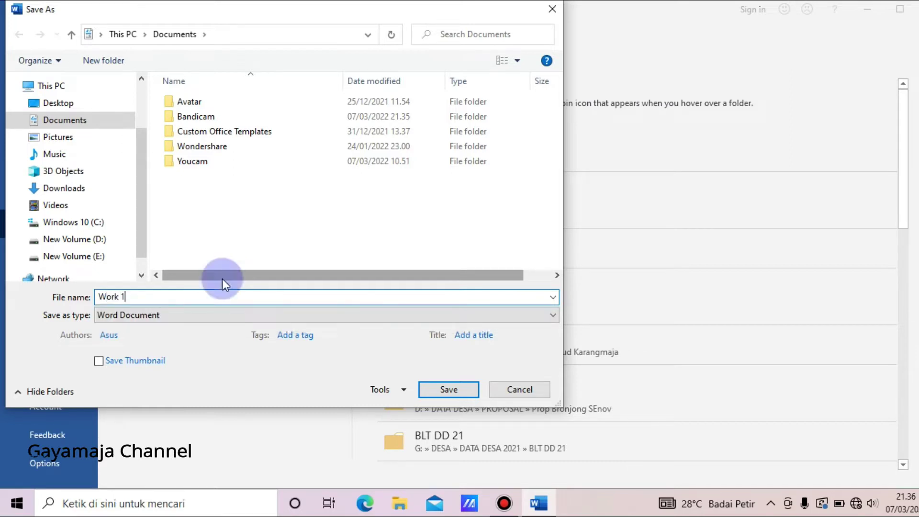
pyautogui.click(432, 393)
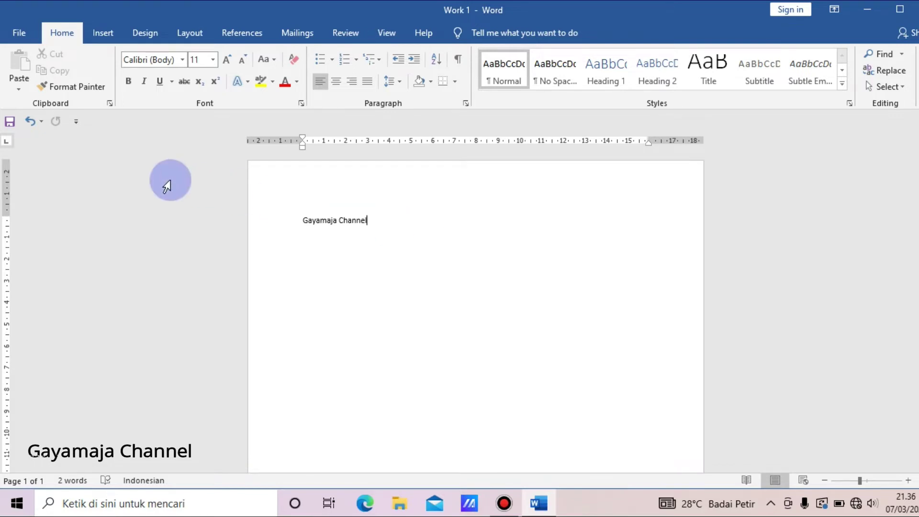
# Open the LK 1 document from the New Volume (E:) drive
pyautogui.click(25, 39)
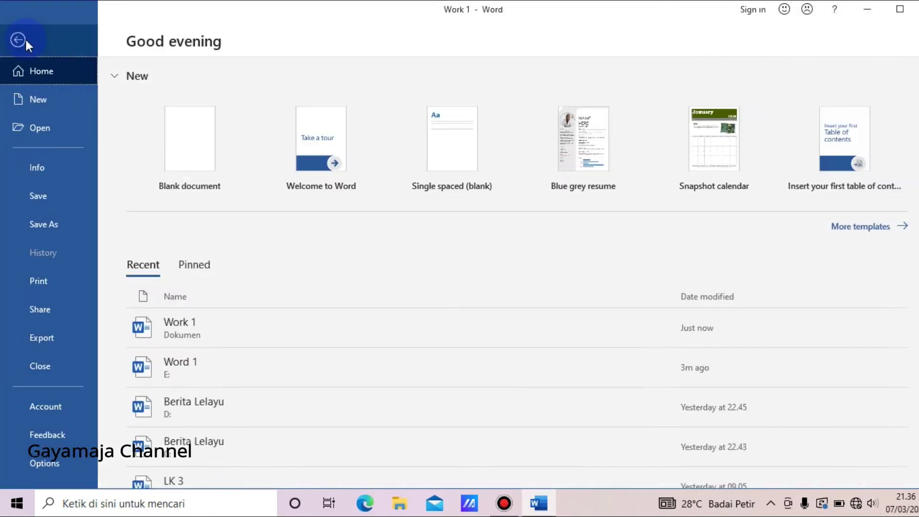
pyautogui.click(82, 128)
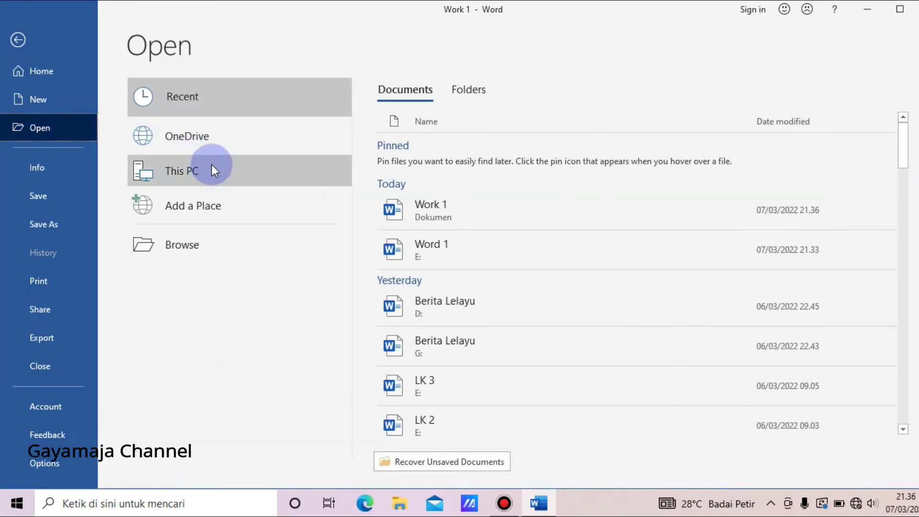
pyautogui.doubleClick(224, 174)
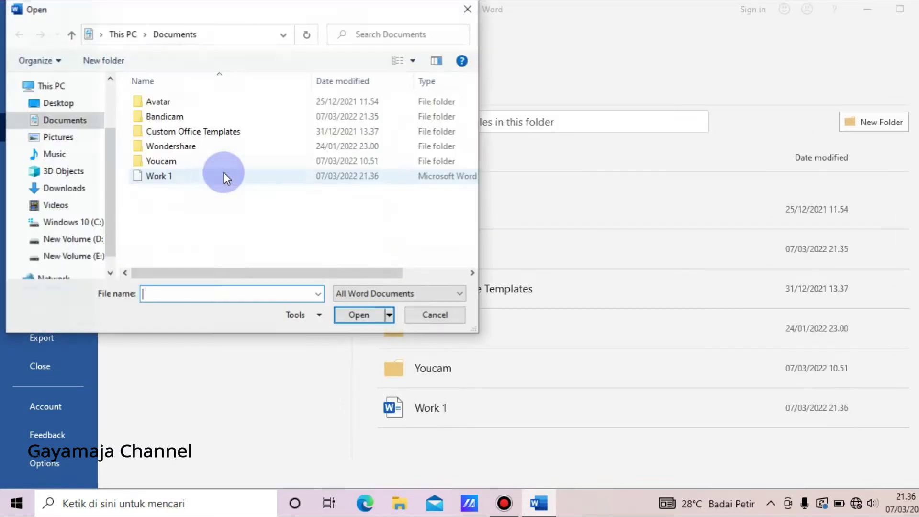
pyautogui.click(98, 257)
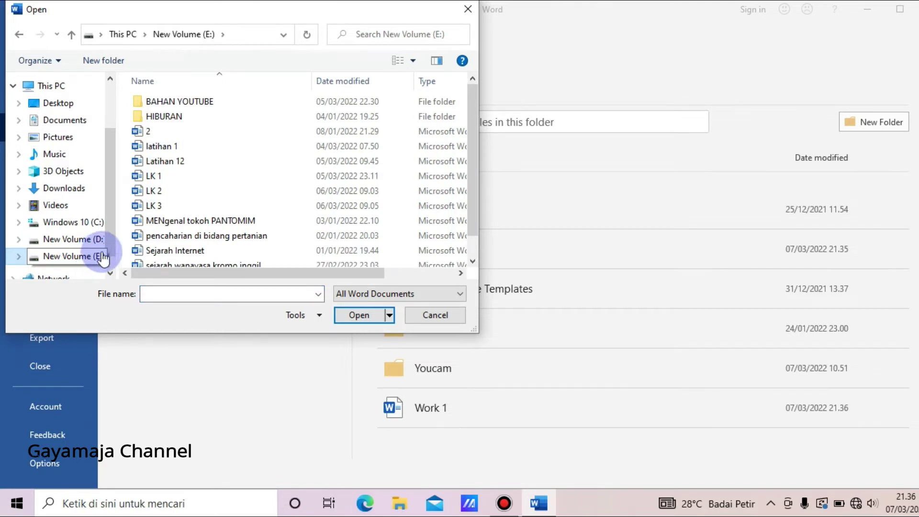
pyautogui.click(229, 176)
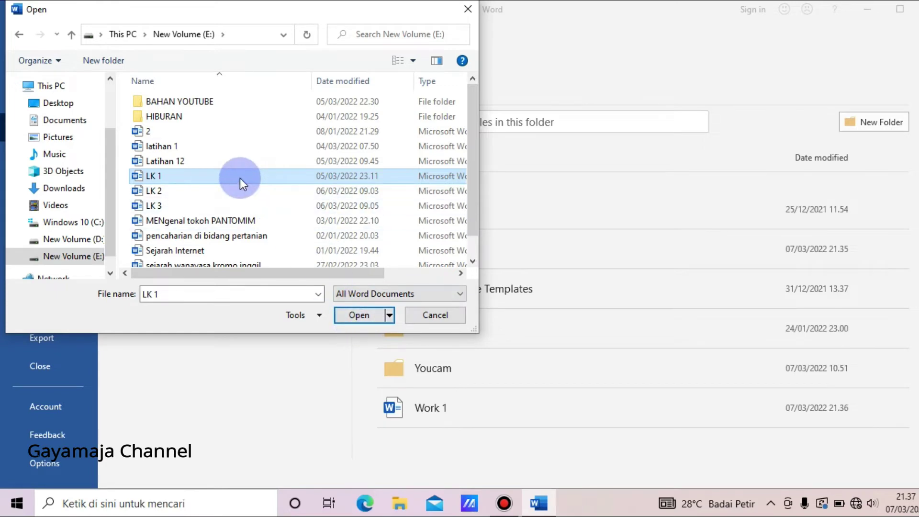
pyautogui.moveTo(154, 176)
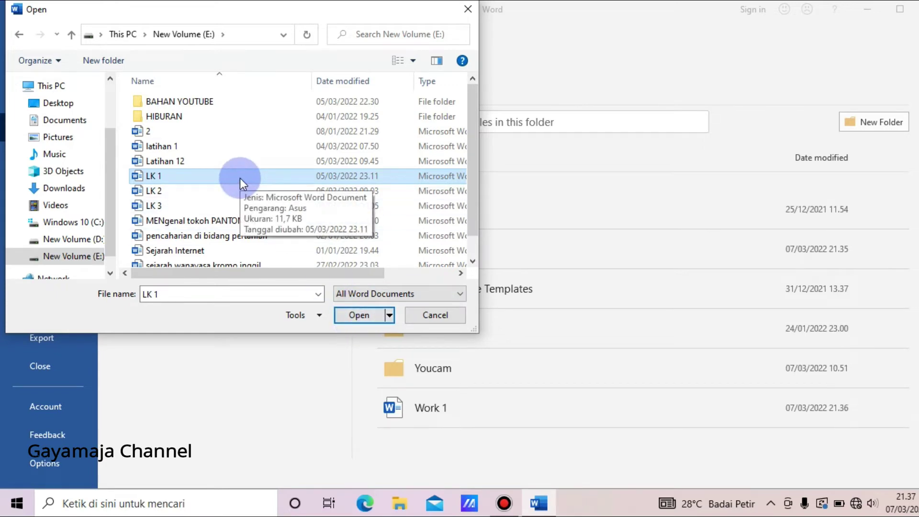
pyautogui.doubleClick(240, 176)
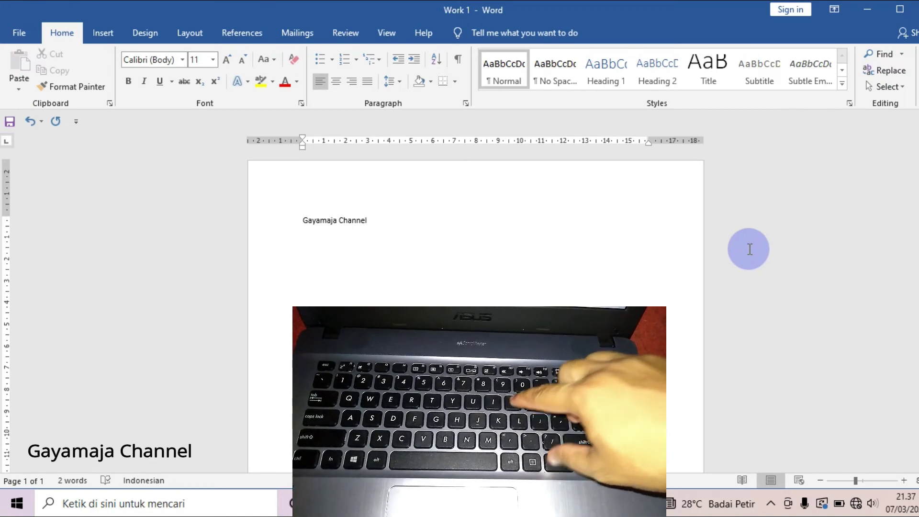
# Show the Open page with LK 1, Work 1 and Word 1 among recent documents
pyautogui.hotkey('ctrl', 'o')
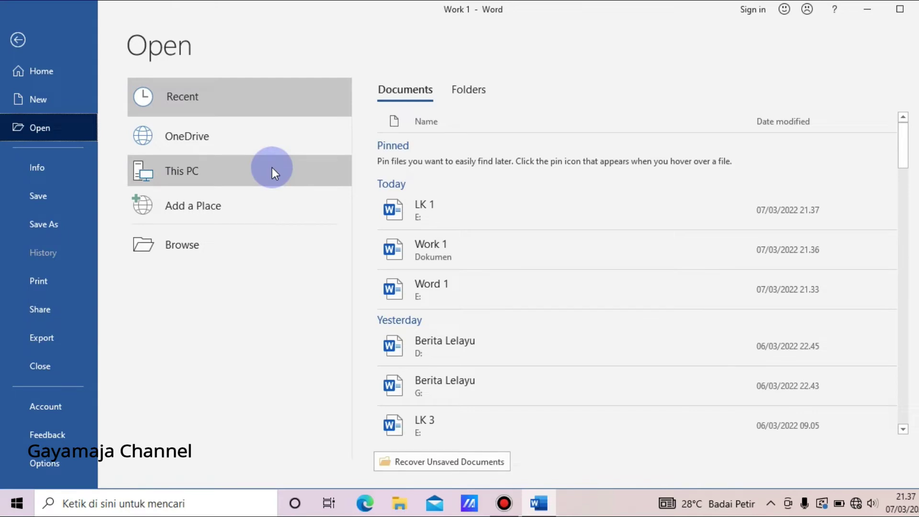
# Open LK 2 from New Volume (E:) through This PC
pyautogui.doubleClick(272, 168)
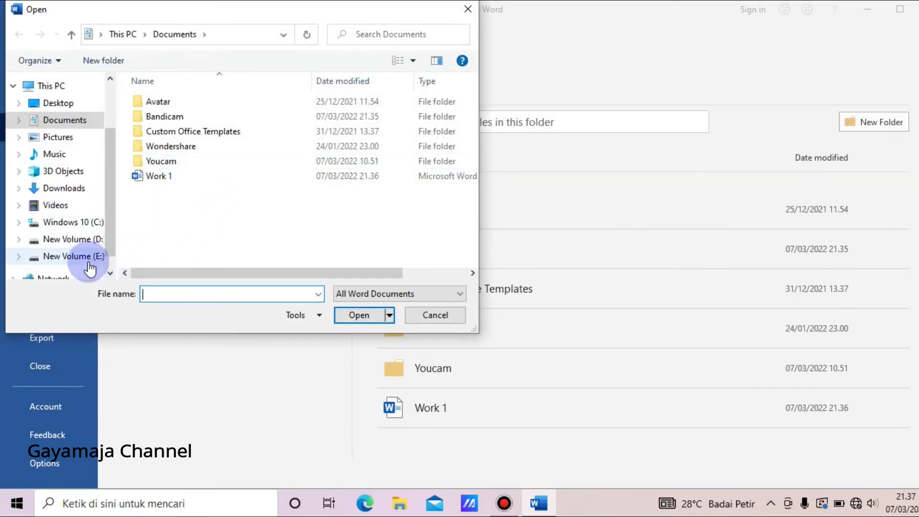
pyautogui.click(72, 256)
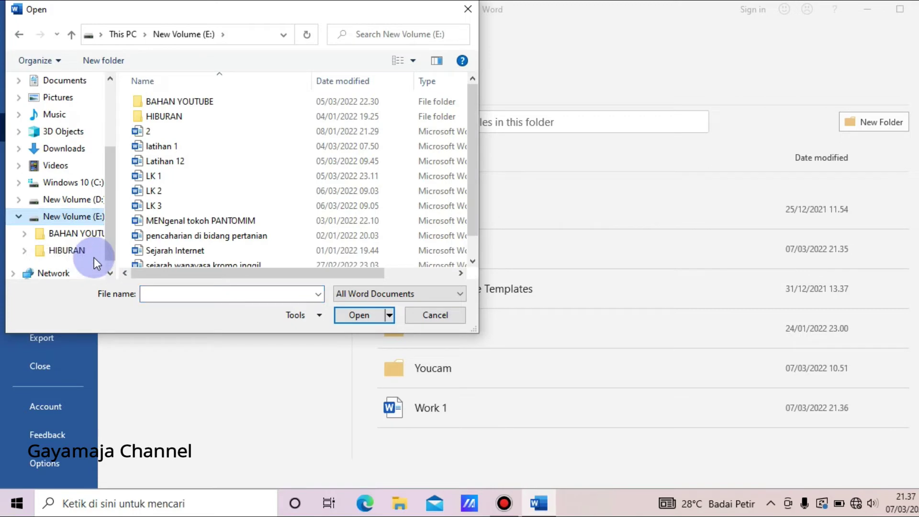
pyautogui.doubleClick(203, 186)
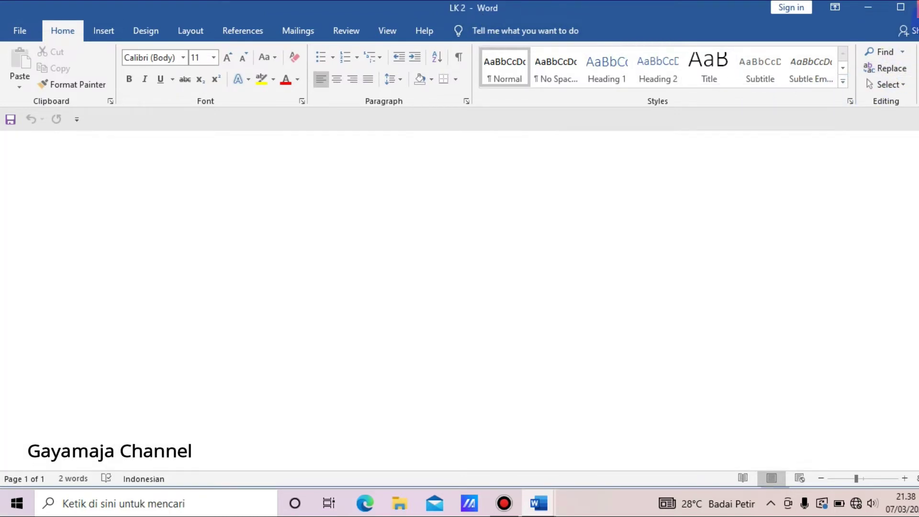
# Switch back to the Work 1 document window
pyautogui.click(763, 232)
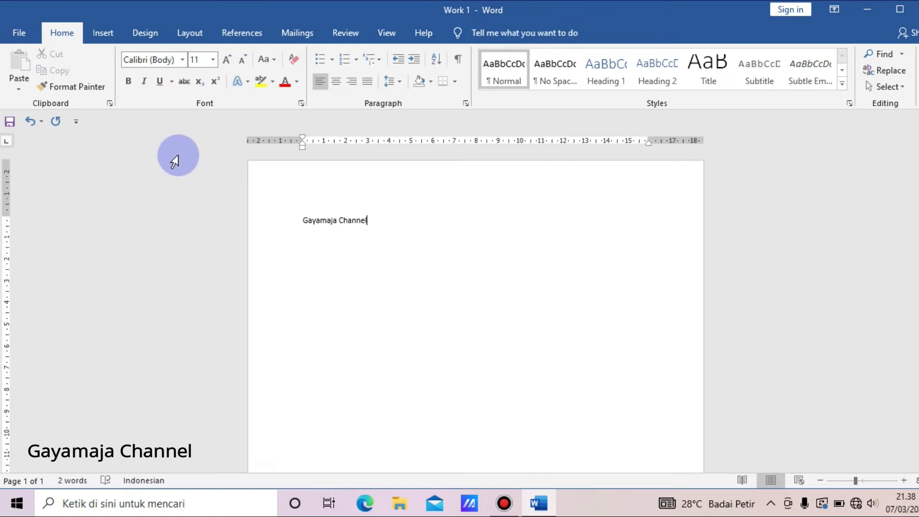
# Save a copy named 'Work 2' in the Documents folder
pyautogui.click(29, 36)
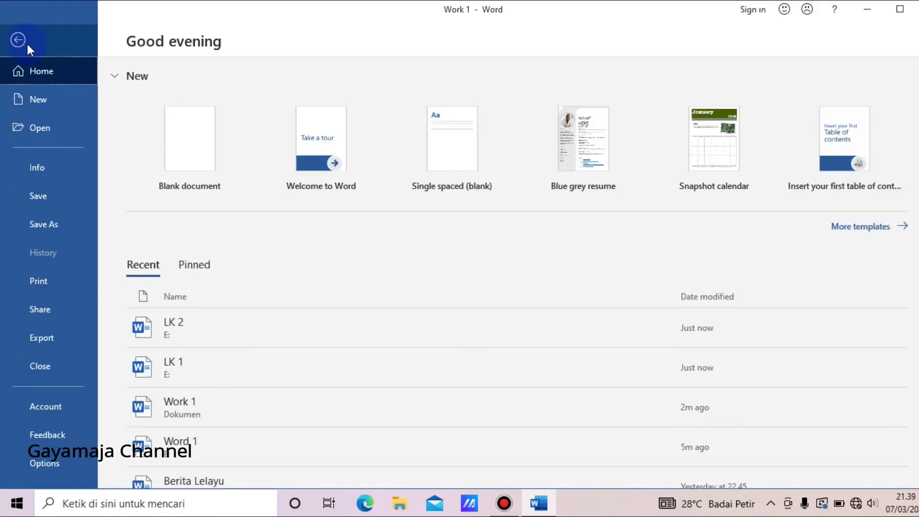
pyautogui.click(61, 225)
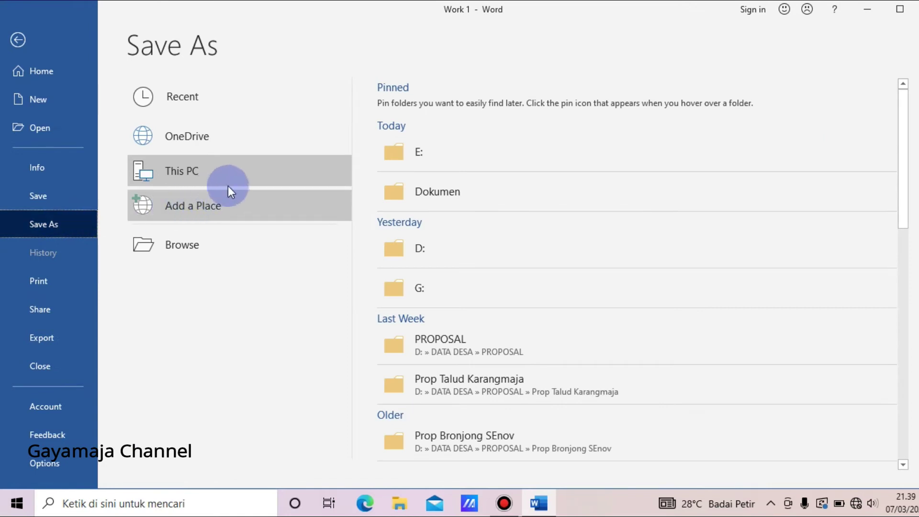
pyautogui.doubleClick(251, 176)
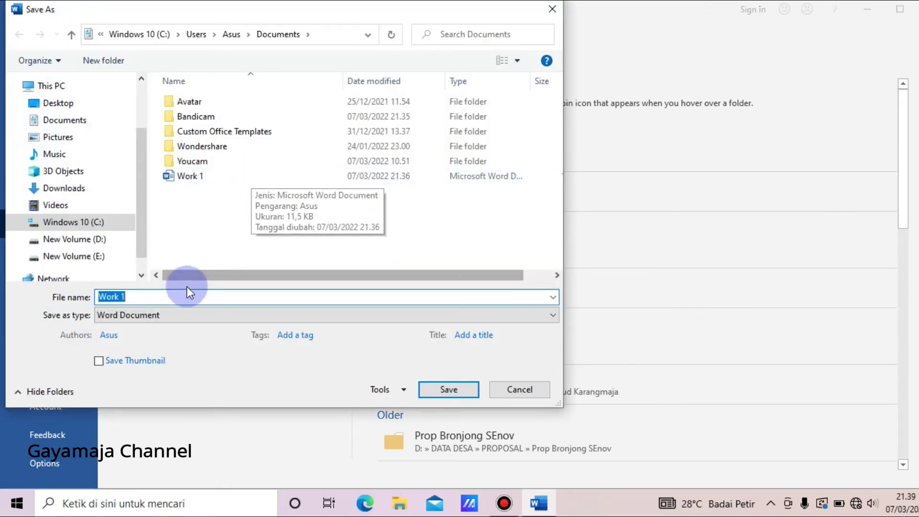
pyautogui.click(112, 258)
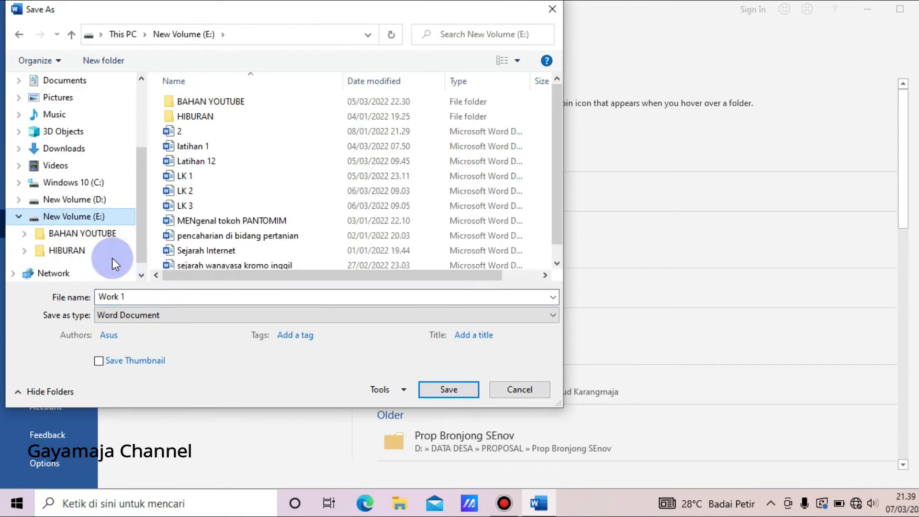
pyautogui.click(149, 295)
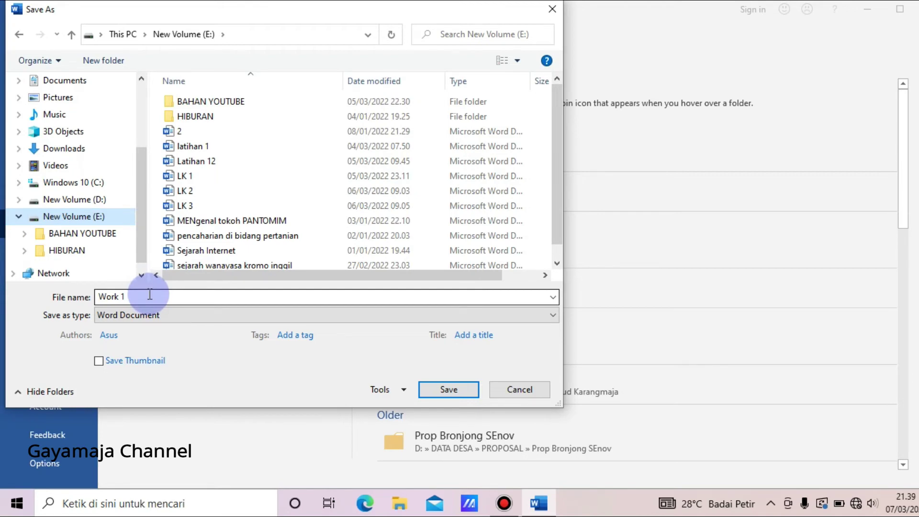
pyautogui.click(101, 79)
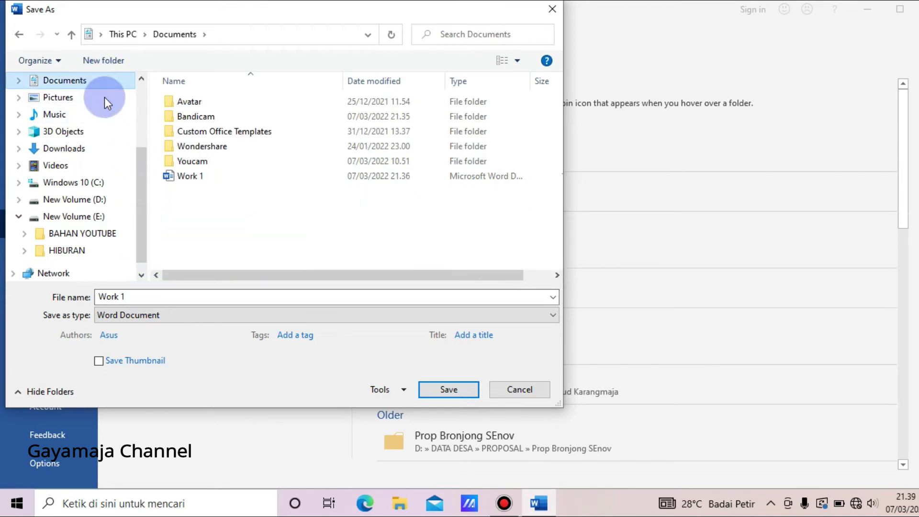
pyautogui.click(163, 298)
pyautogui.click(162, 298)
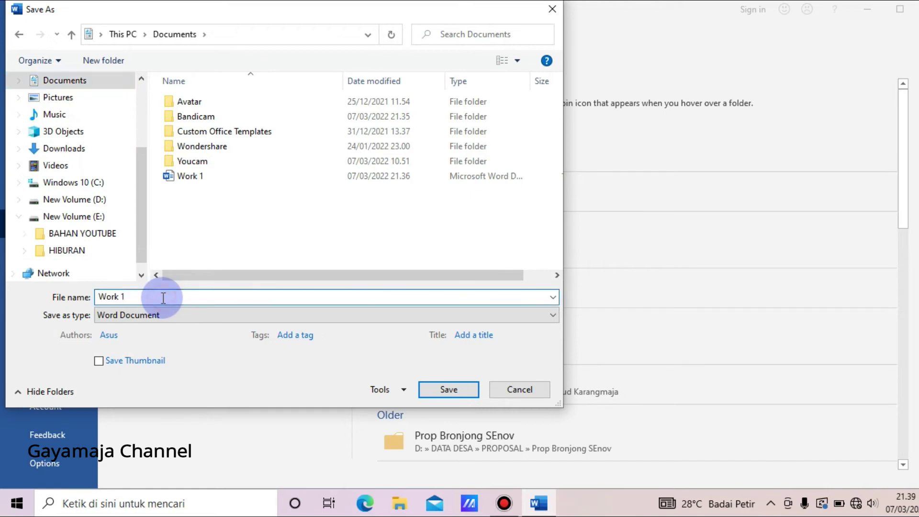
pyautogui.press('BackSpace')
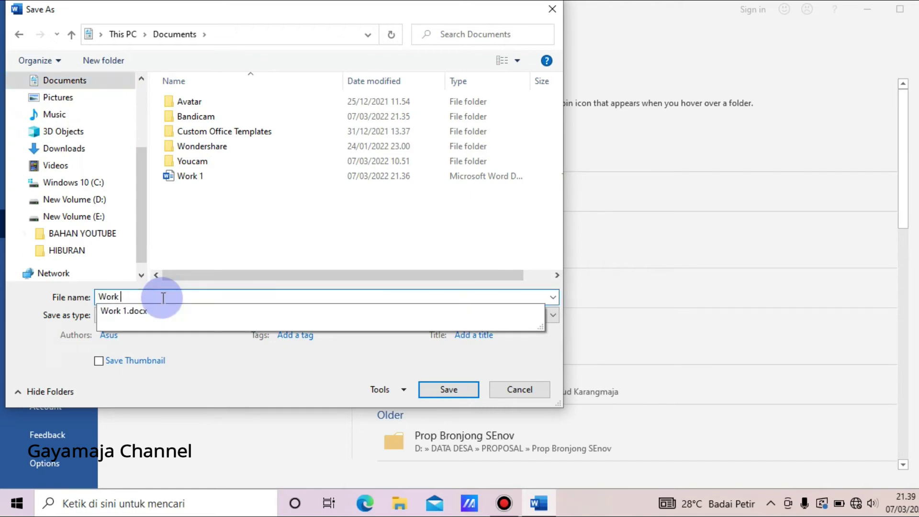
pyautogui.write('2')
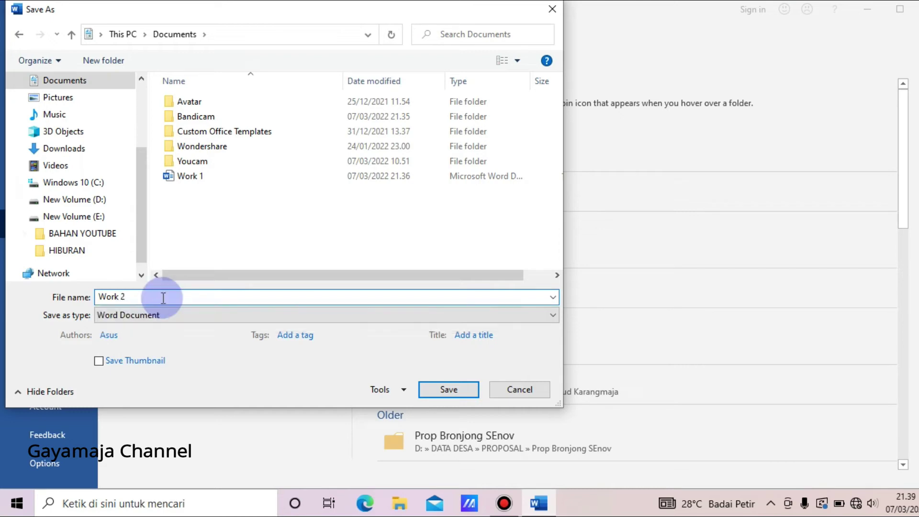
pyautogui.click(443, 386)
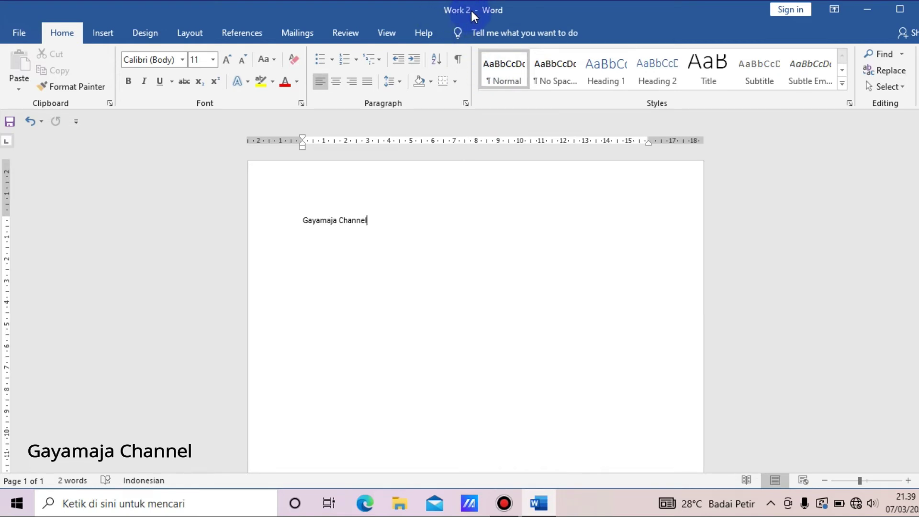
pyautogui.click(26, 38)
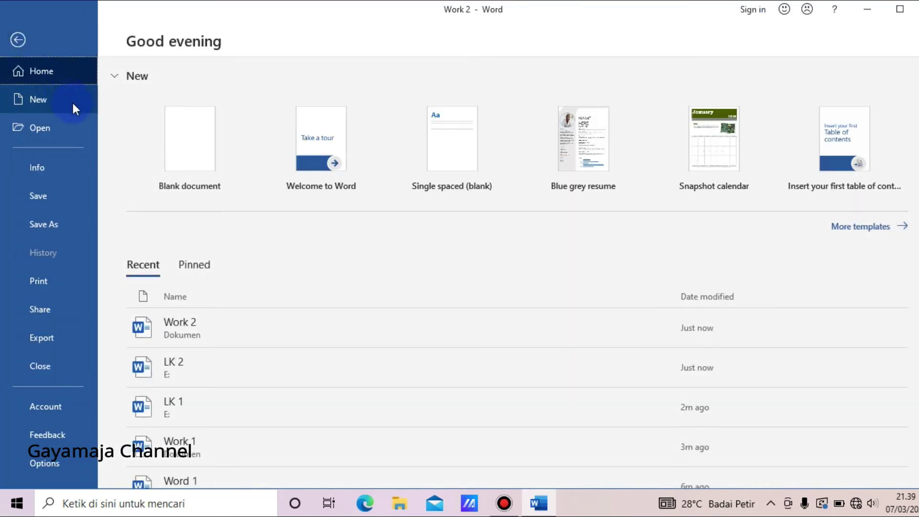
pyautogui.click(82, 124)
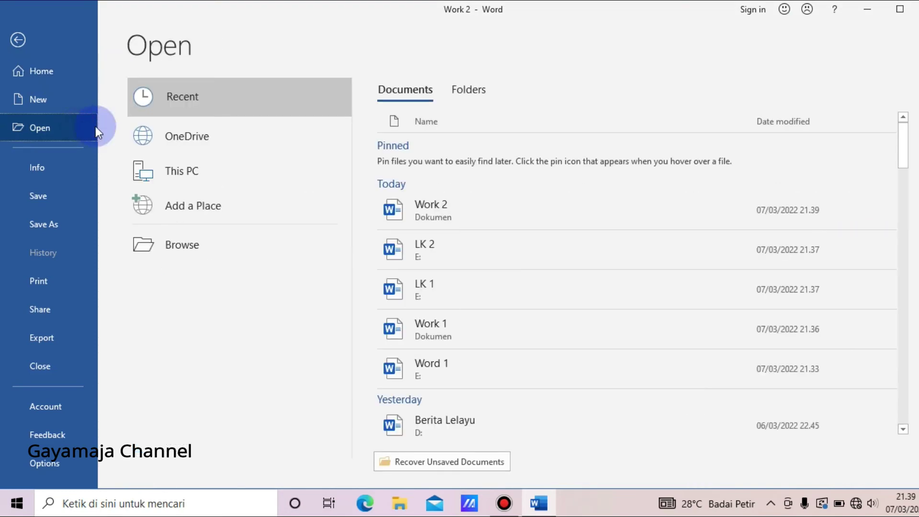
pyautogui.doubleClick(201, 176)
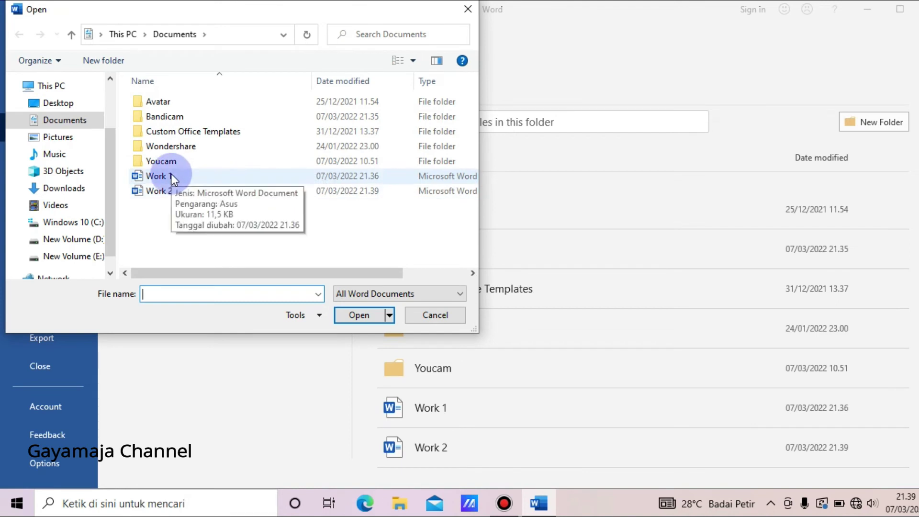
pyautogui.click(438, 315)
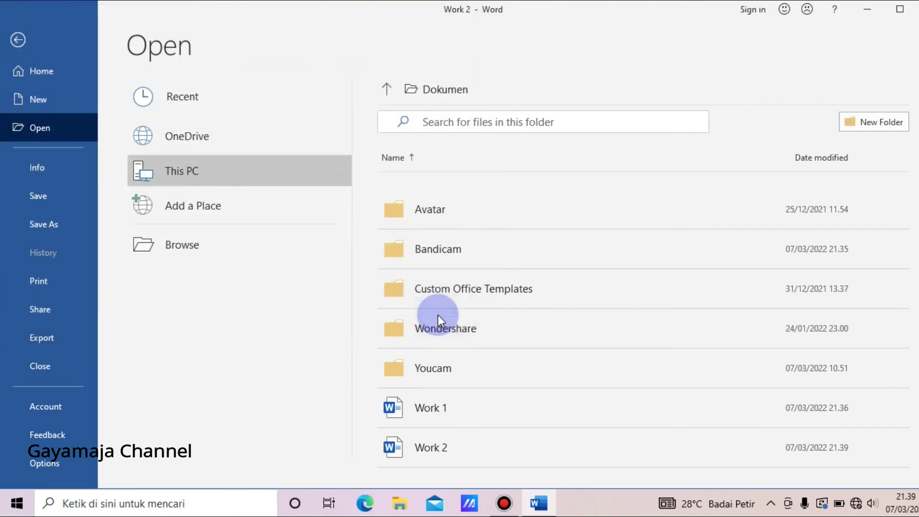
pyautogui.click(22, 39)
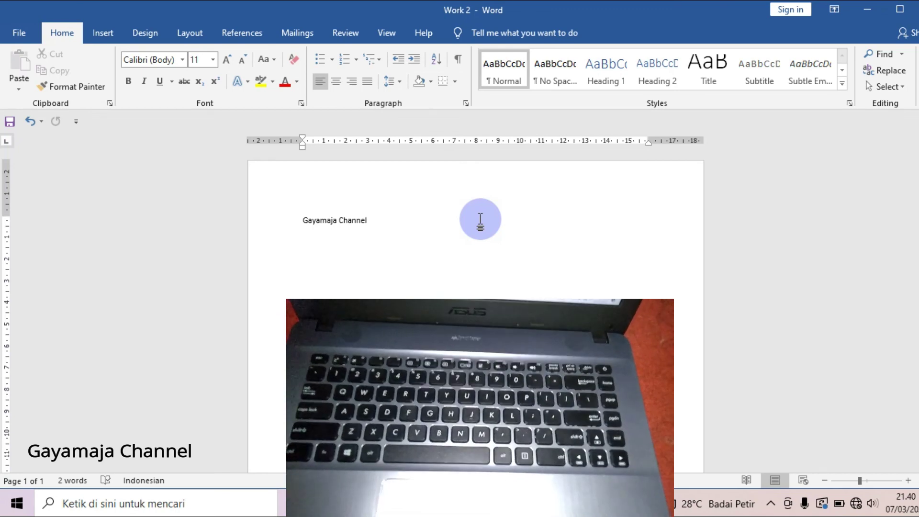
# Using F12, change the file name from Work 2 to 'Work 3' and save in Documents
pyautogui.press('F12')
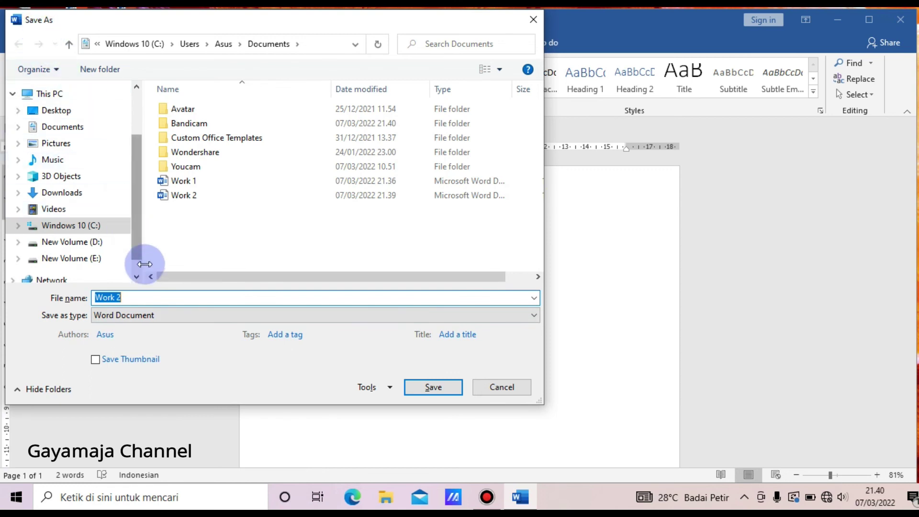
pyautogui.click(146, 297)
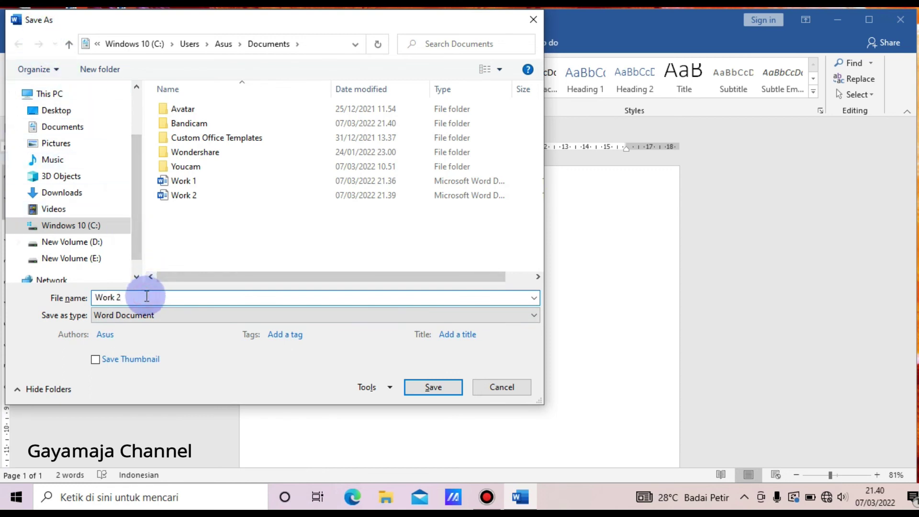
pyautogui.press('BackSpace')
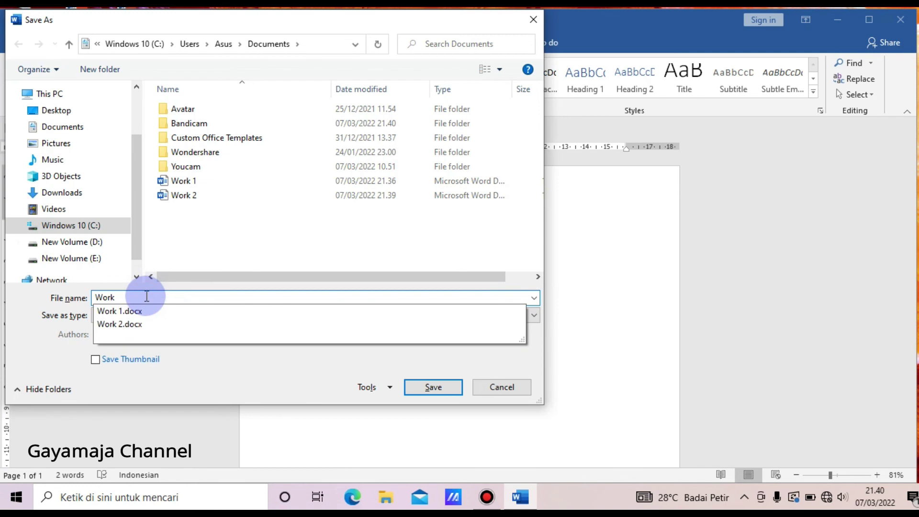
pyautogui.write('3')
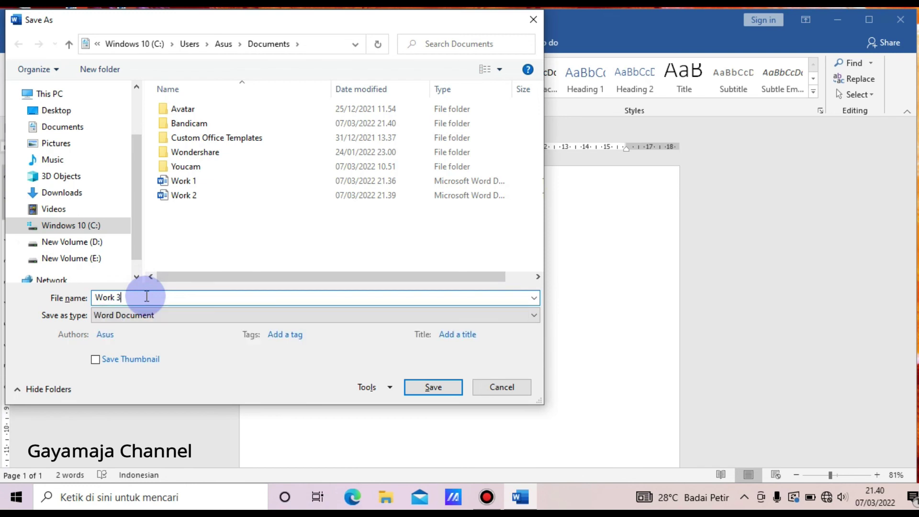
pyautogui.click(426, 388)
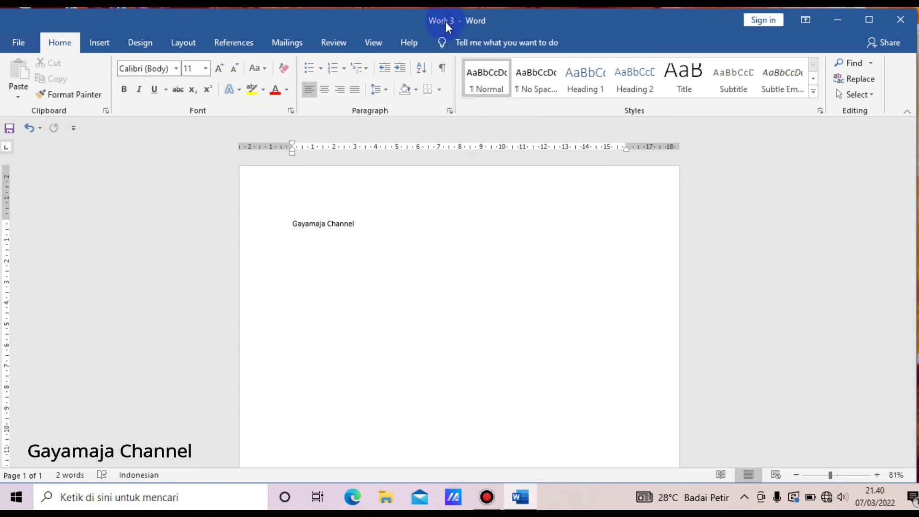
pyautogui.click(16, 41)
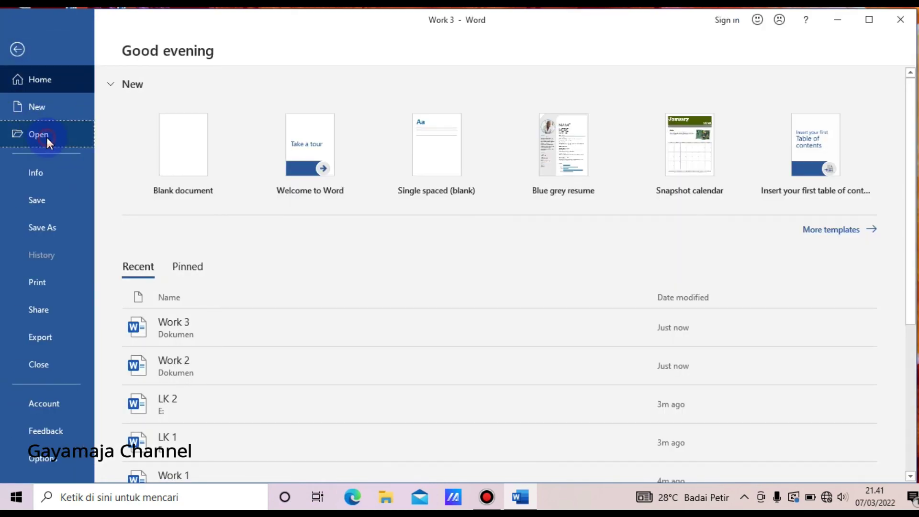
pyautogui.click(46, 135)
pyautogui.click(173, 176)
pyautogui.click(175, 171)
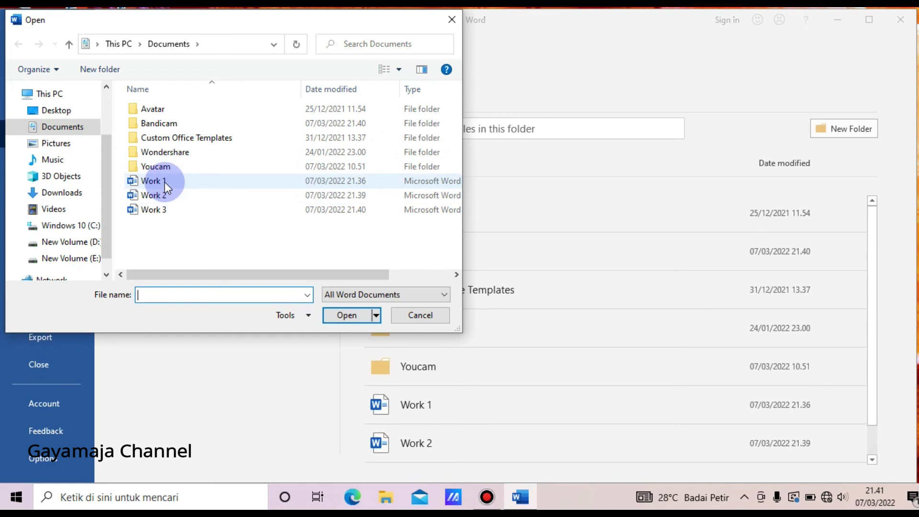
pyautogui.click(420, 315)
pyautogui.click(60, 52)
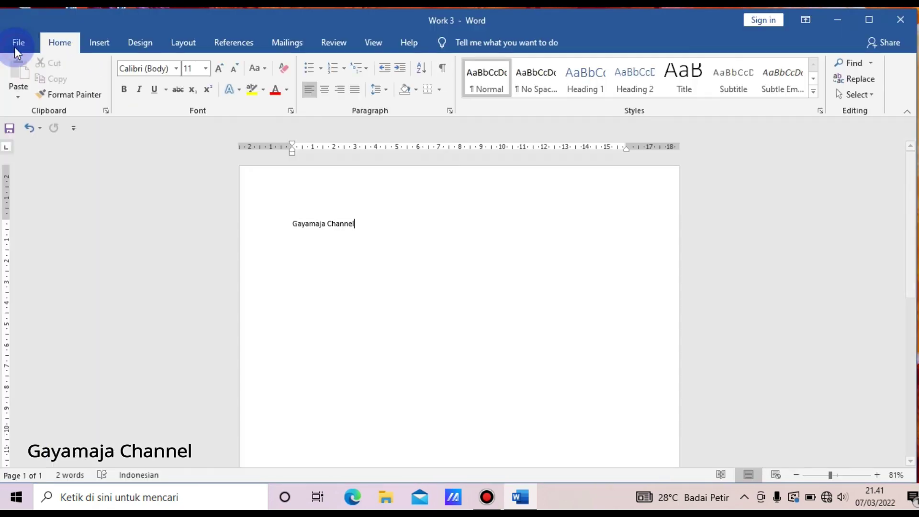
pyautogui.click(305, 294)
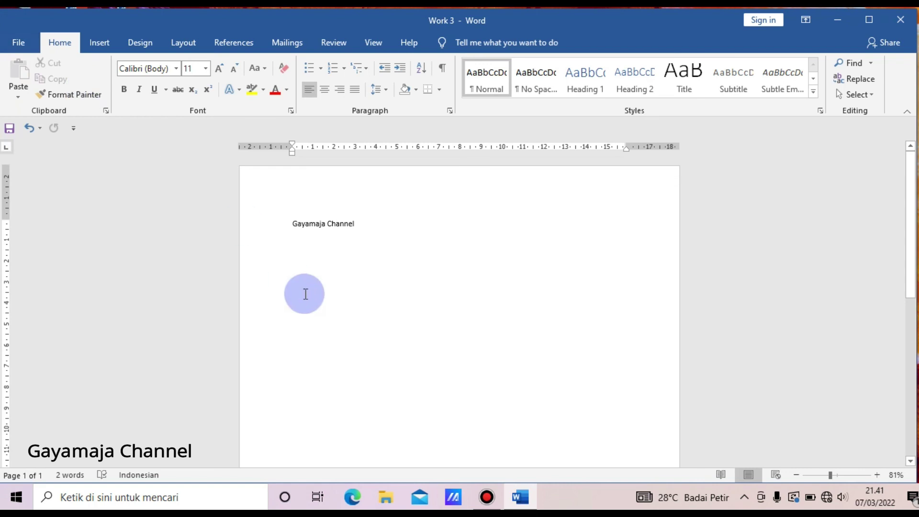